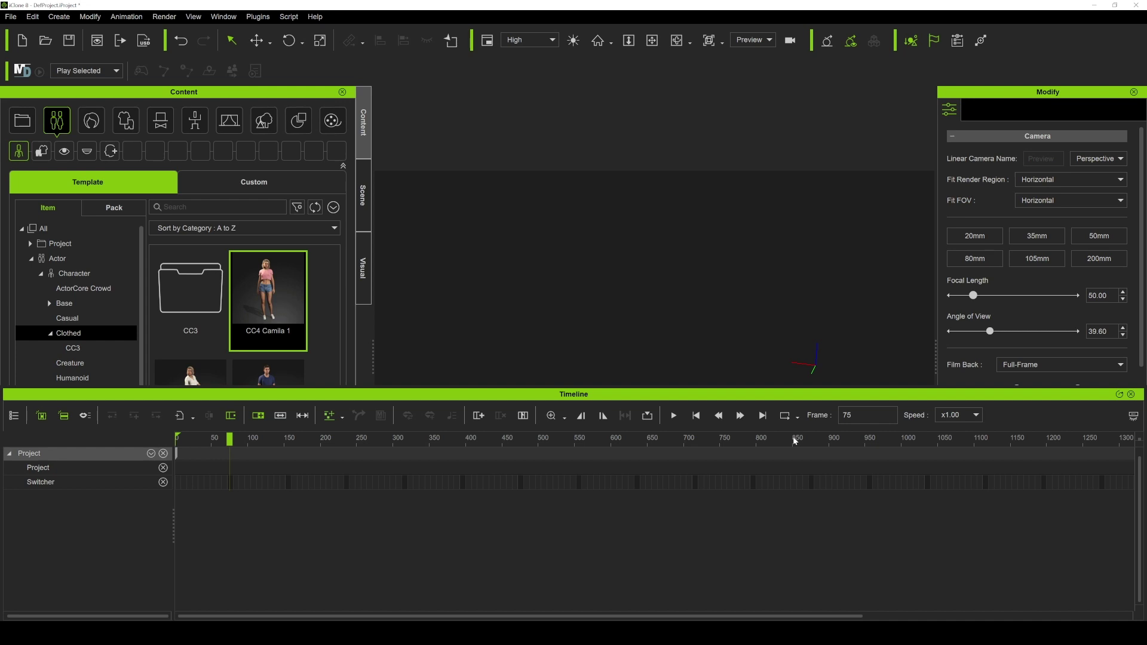
- Switch to File Explorer at iClone 8's Program\Assets\Share\CharaterizeProfiles folder
key(alt+Tab)
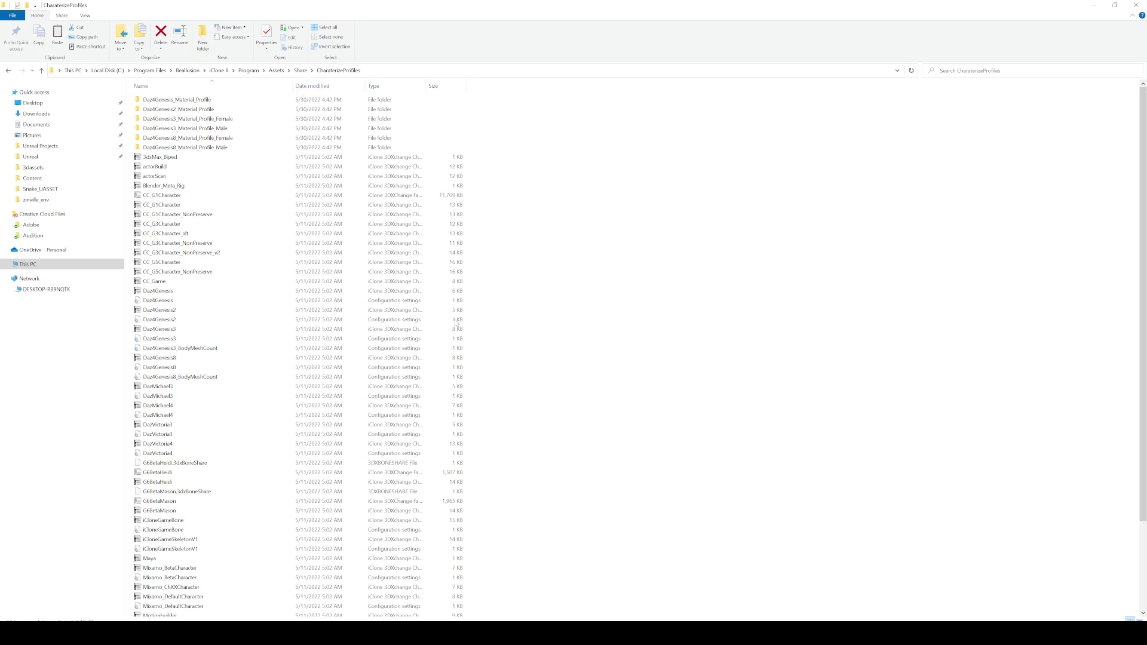
- Scroll the characterization profile files down to the Xsens profile and back, then return to iClone
scroll(561, 425, down, 4)
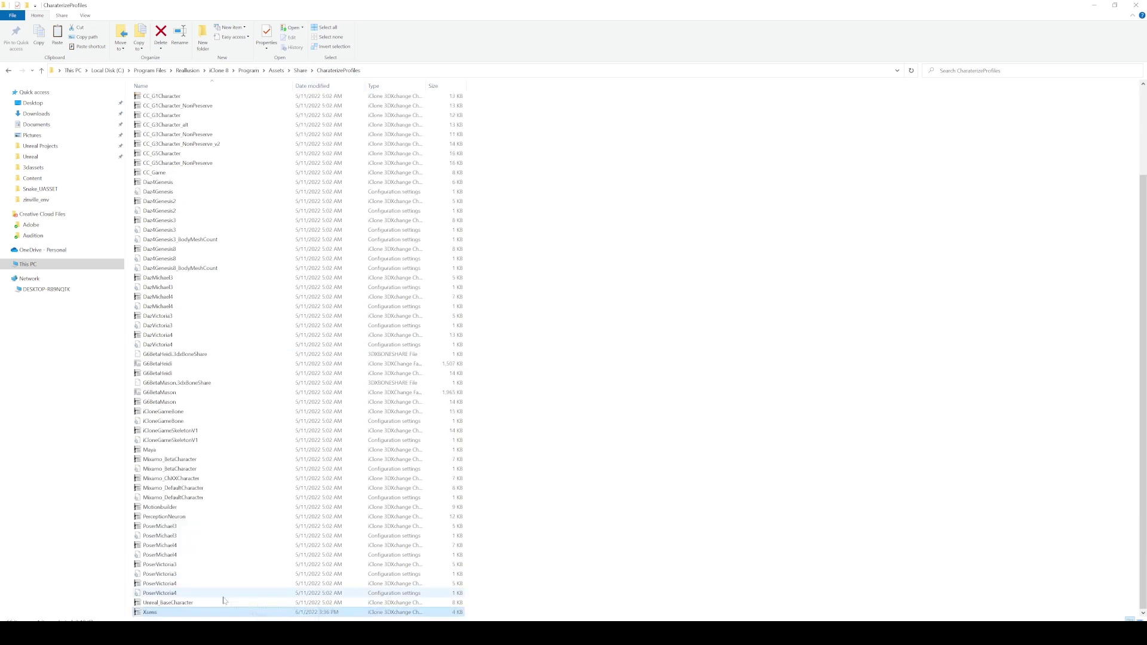
click(167, 602)
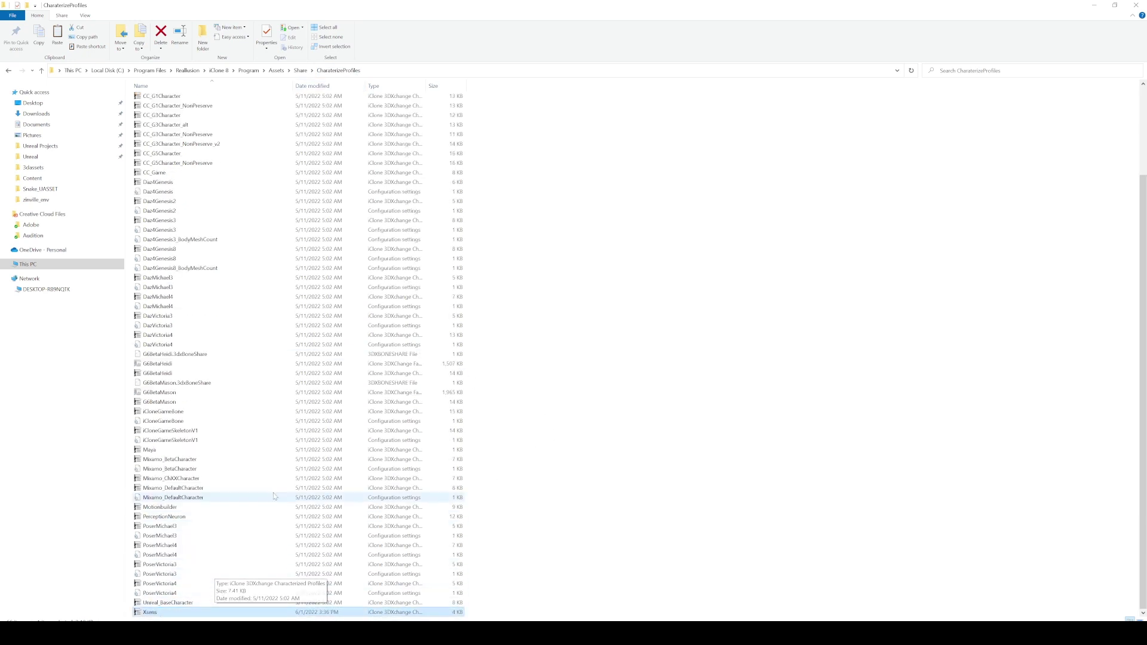
scroll(287, 472, up, 4)
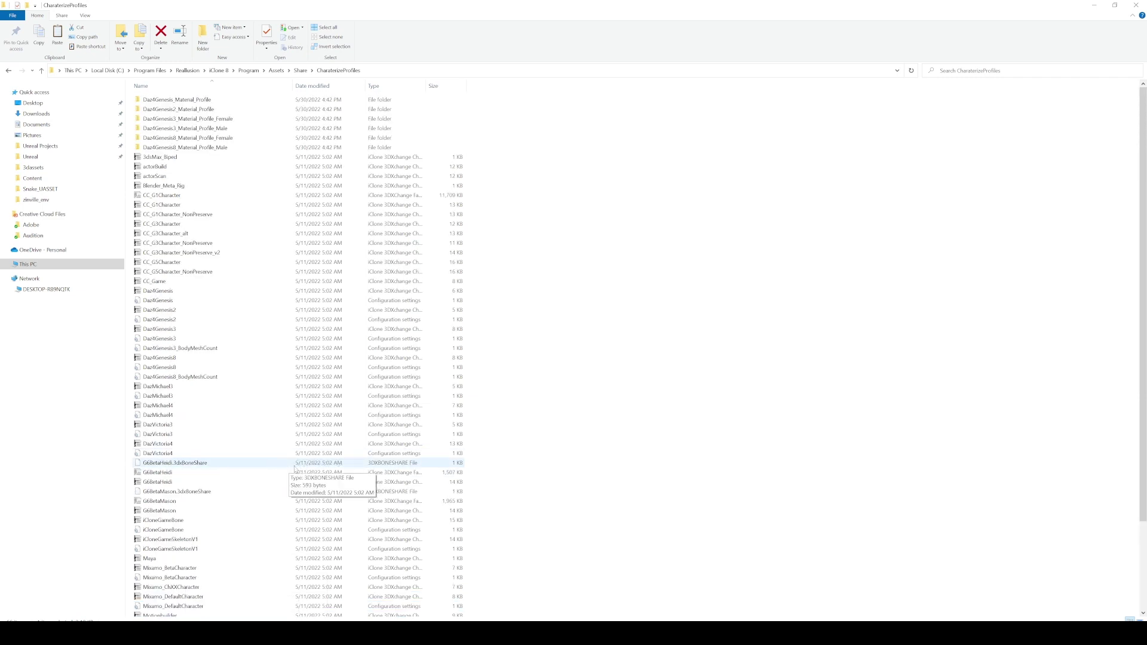
scroll(287, 472, down, 3)
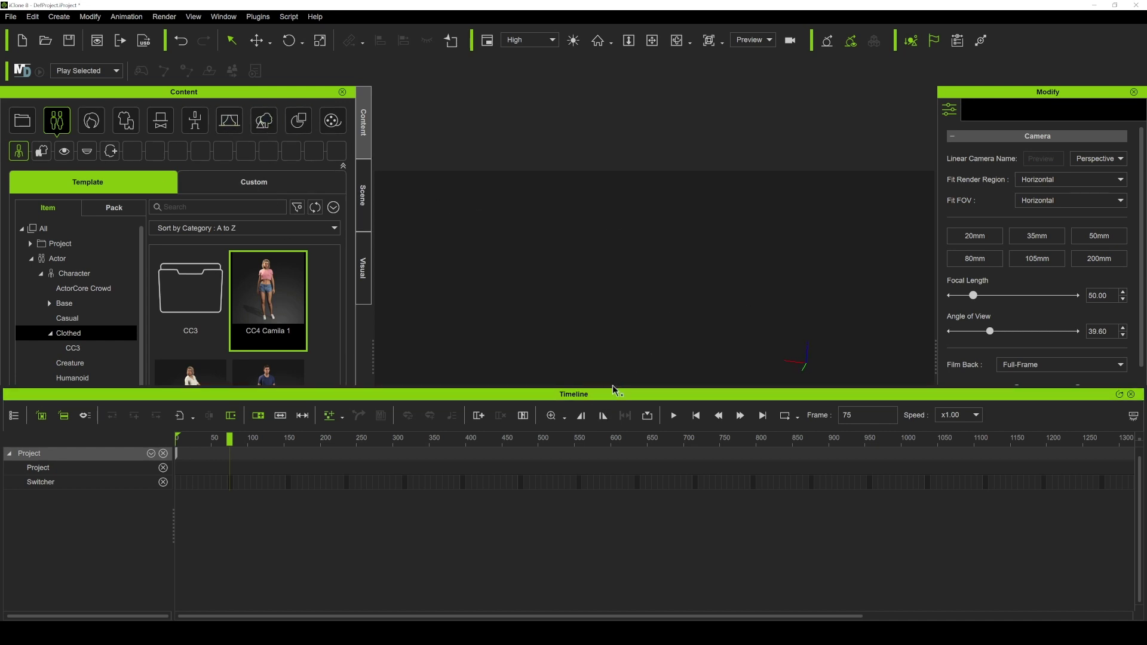
- Place the CC4 Camila 1 clothed character template into the viewport and select her
drag(613, 388, 643, 538)
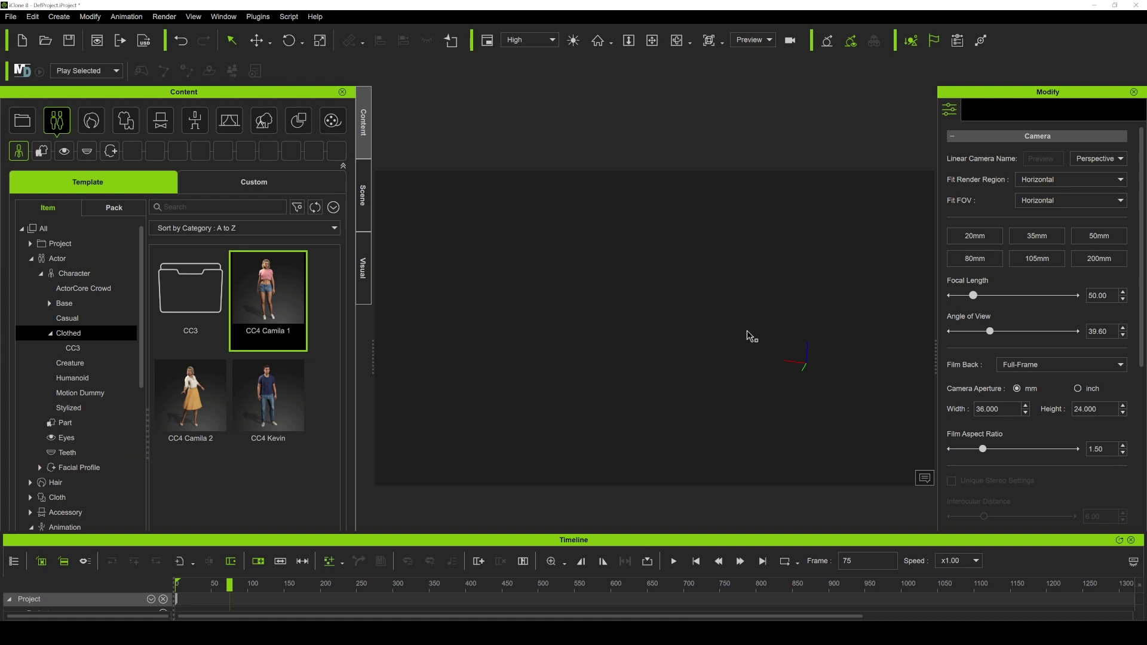
drag(829, 338, 737, 340)
drag(284, 296, 802, 346)
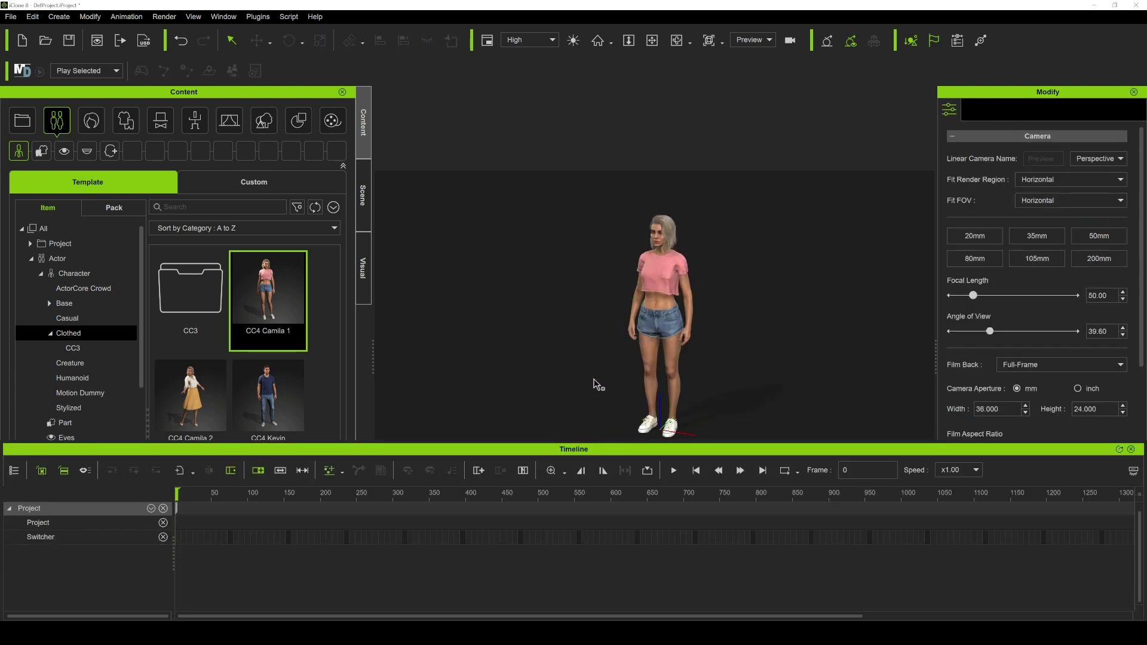
click(661, 285)
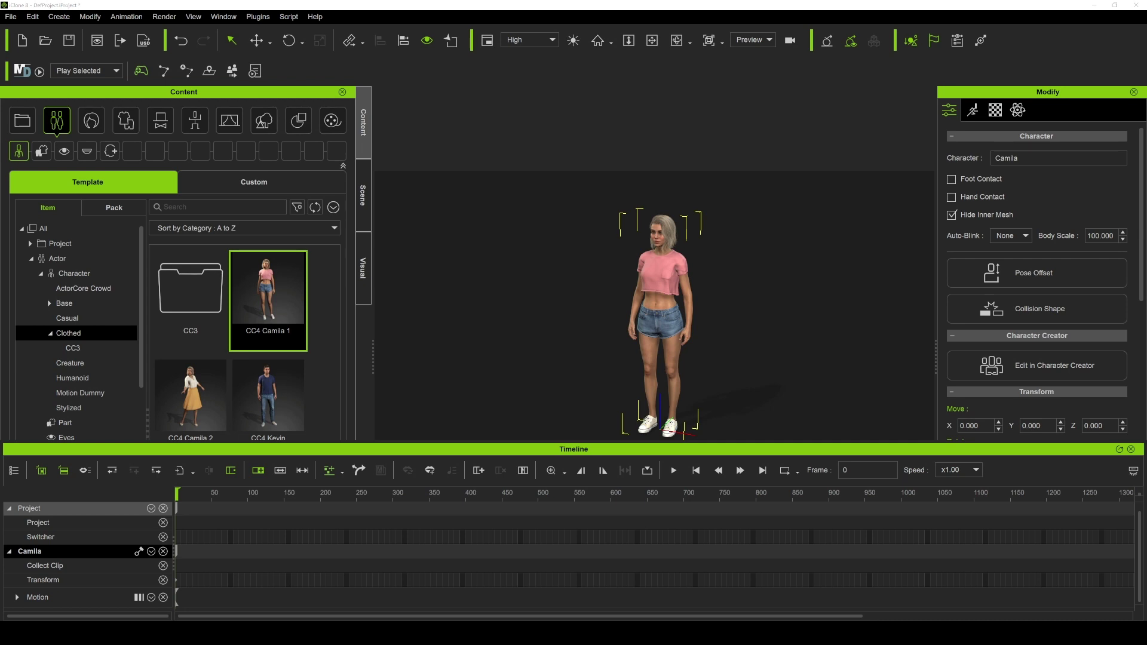
- Drag the revantalk motion file from the Darth_revan folder onto Camila in the viewport
click(129, 596)
drag(687, 255, 91, 167)
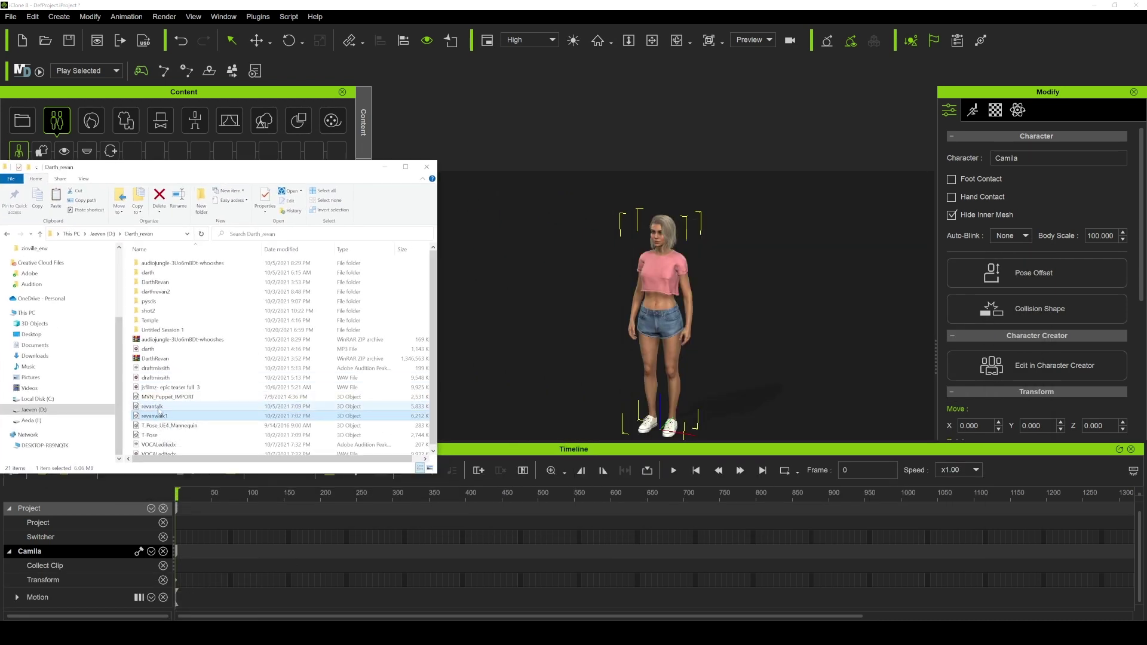
drag(214, 167, 236, 164)
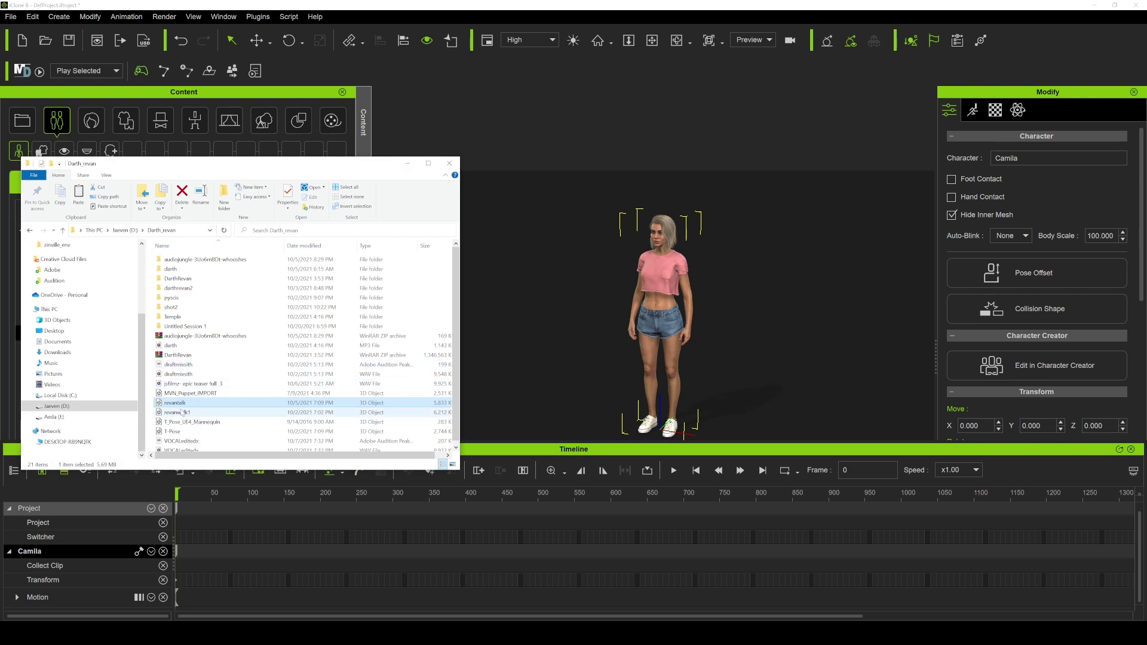
drag(169, 405, 655, 267)
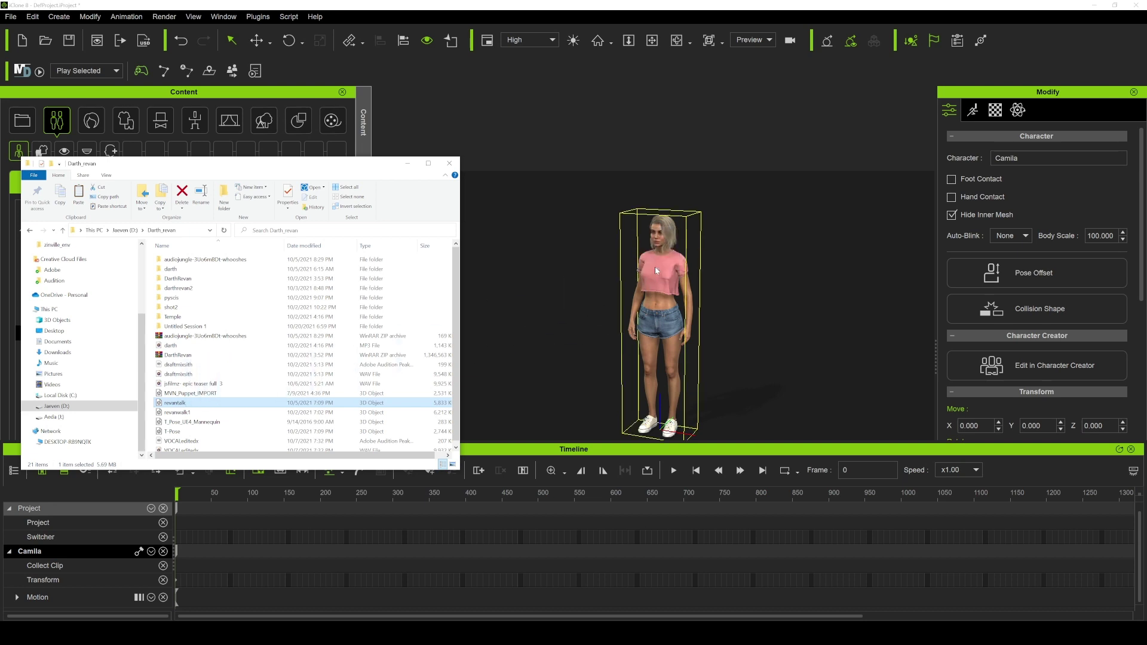
- Convert the revantalk motion for Camila using the Xsens motion profile
click(407, 163)
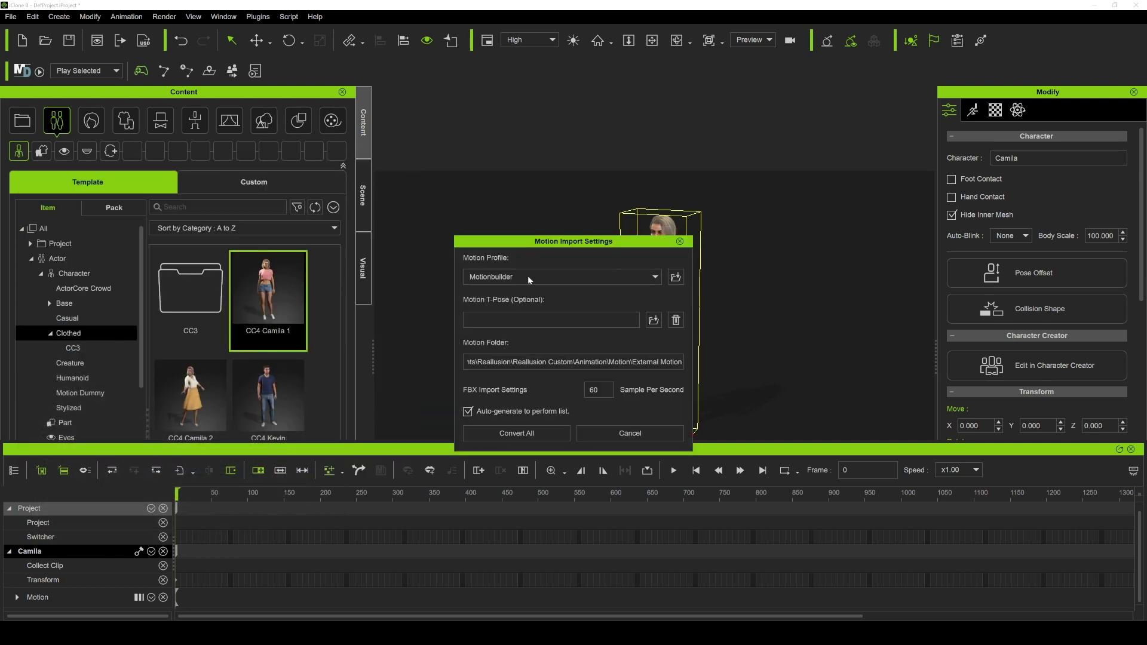
click(514, 277)
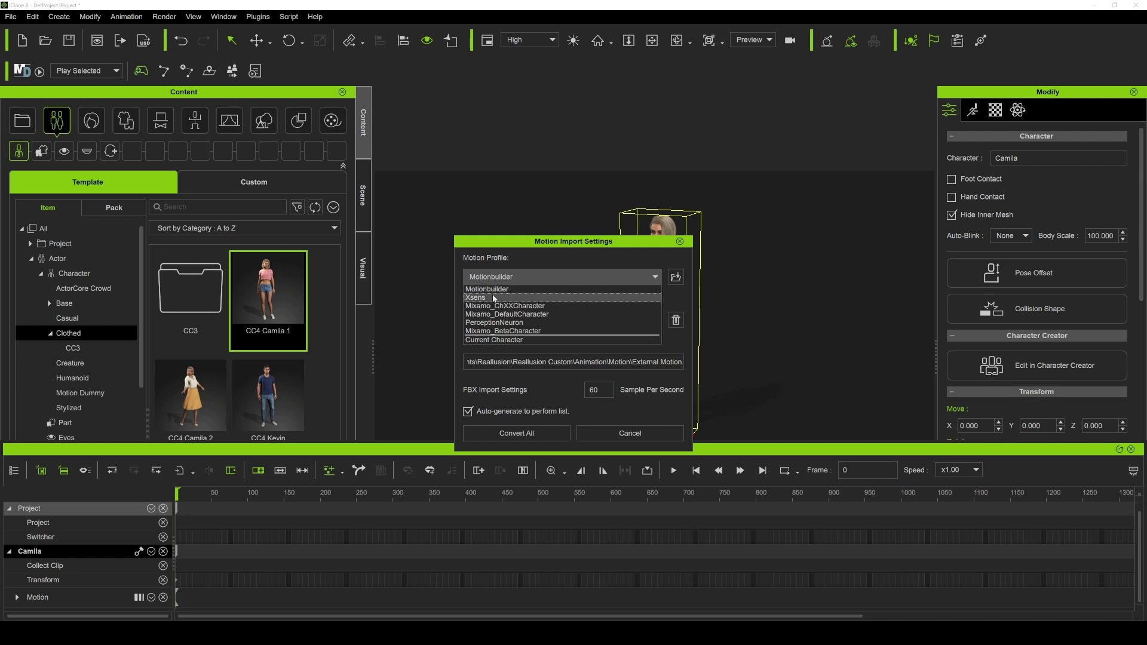
click(466, 297)
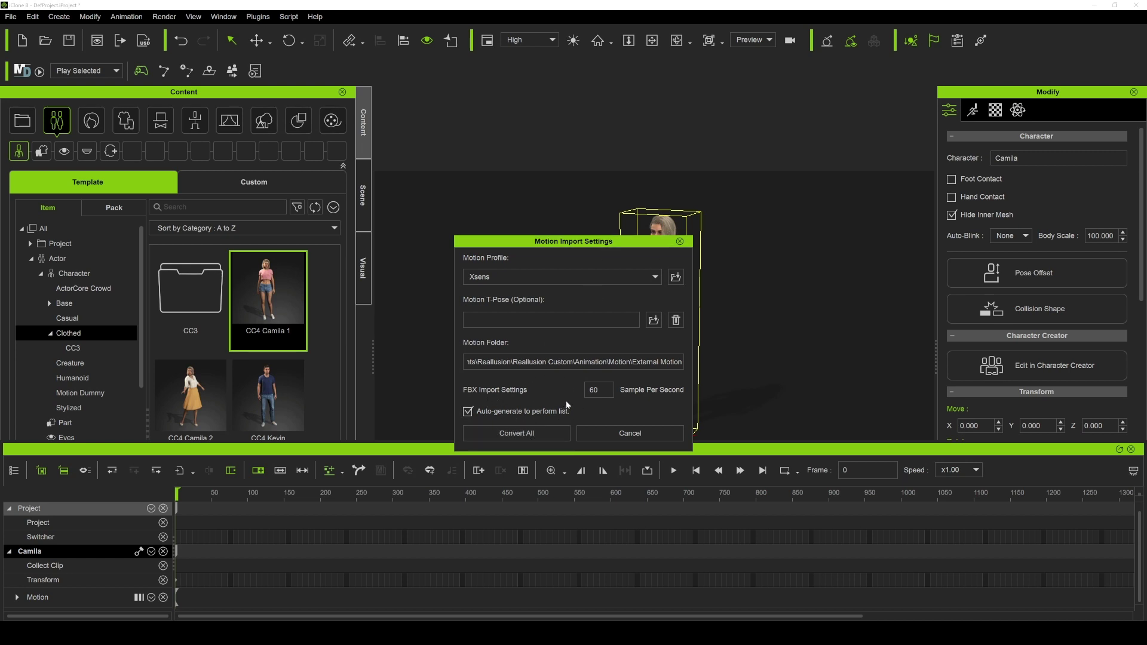
click(517, 434)
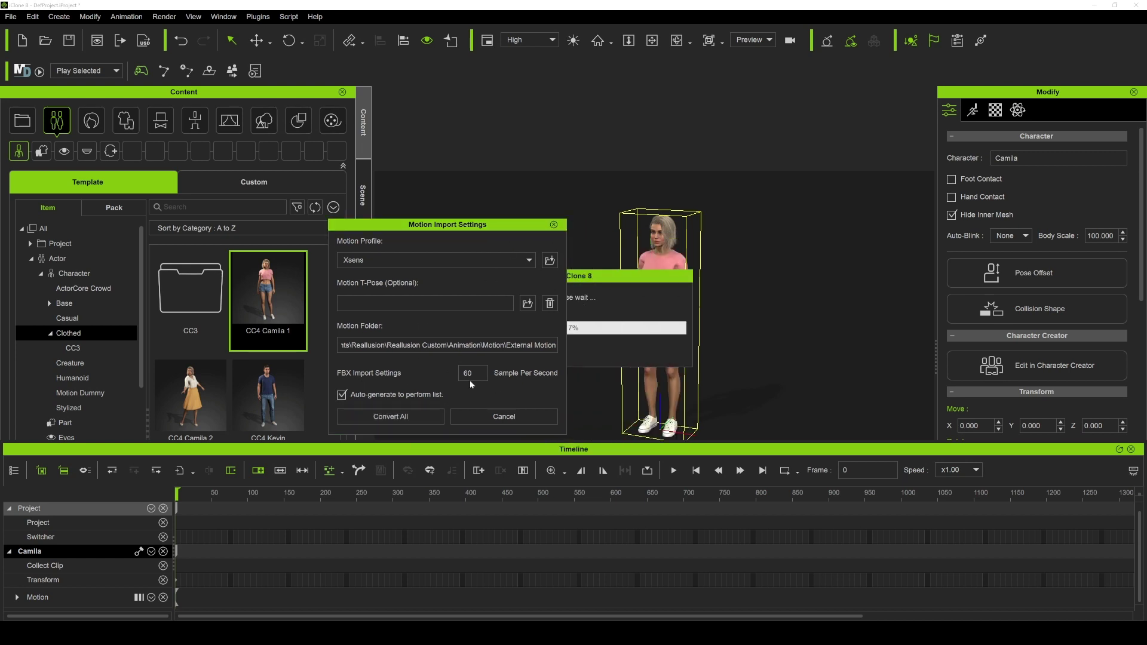
click(411, 419)
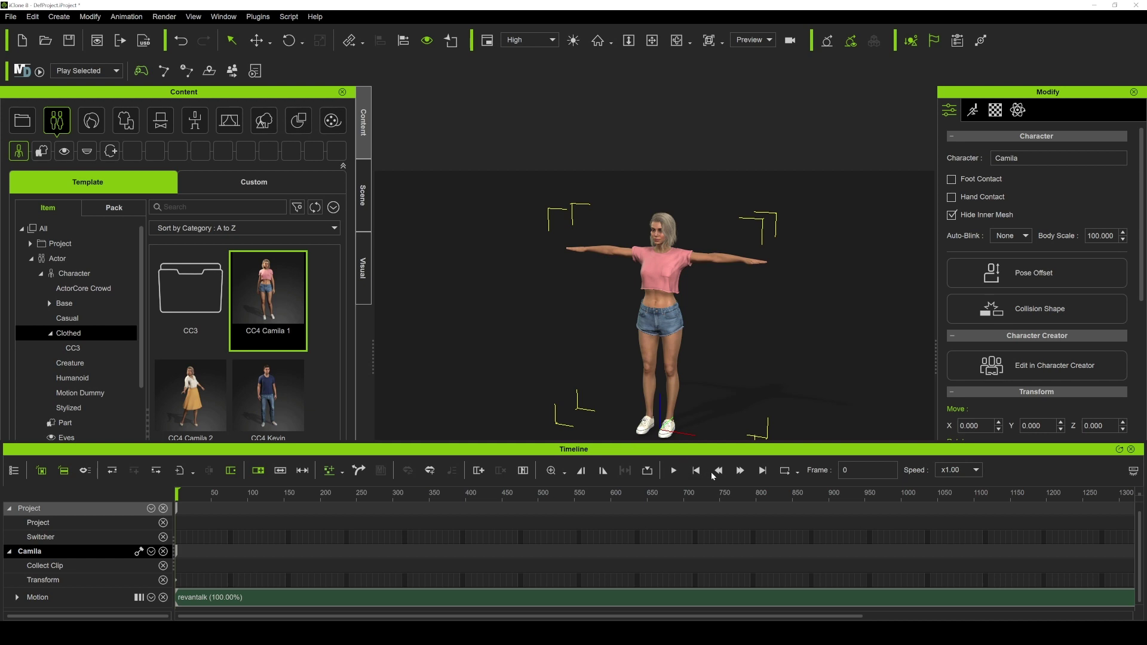
- Play the revantalk clip, pausing at frames 138 and 186, and frame Camila in view
click(675, 472)
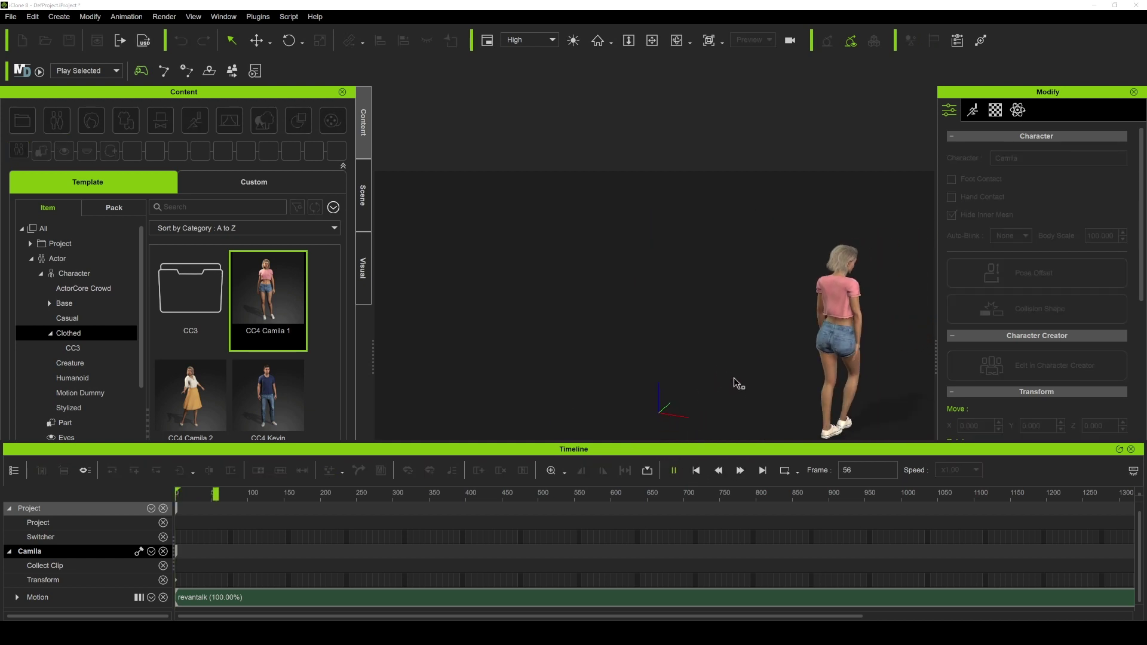
click(675, 471)
click(734, 402)
right_drag(696, 339, 742, 309)
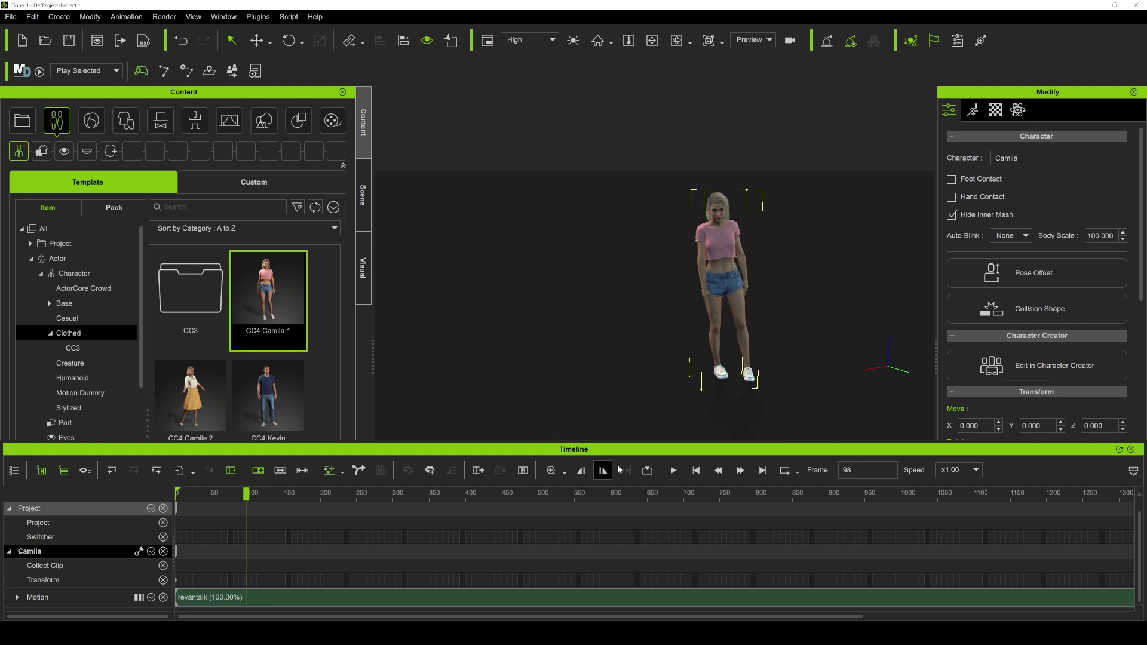
click(673, 471)
click(673, 471)
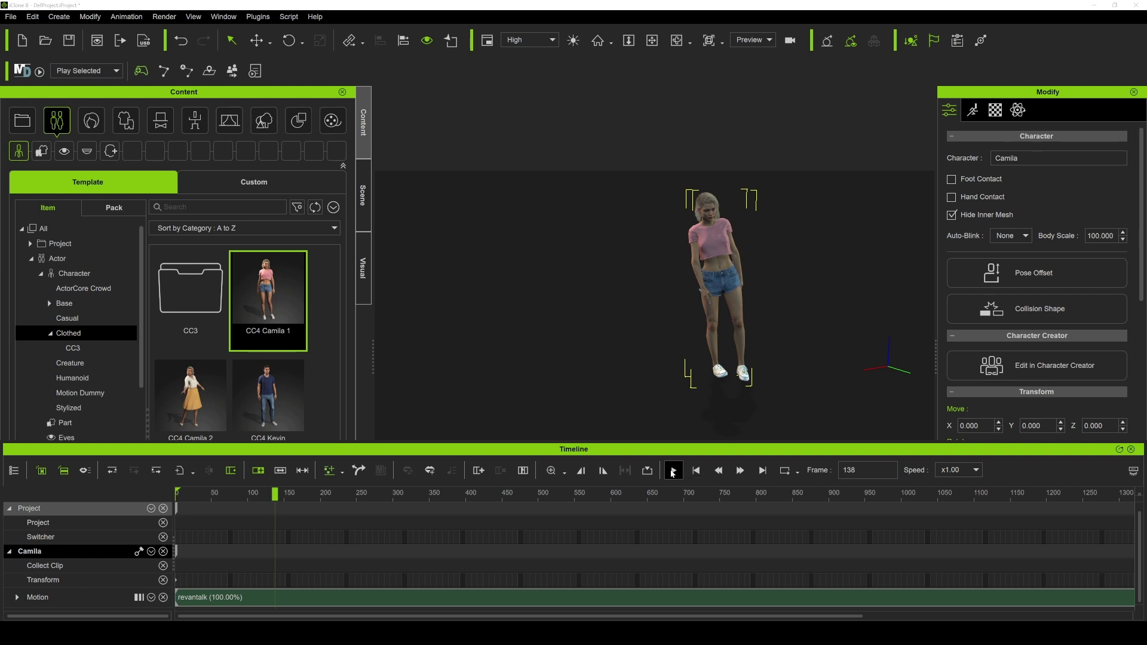
click(673, 471)
click(674, 471)
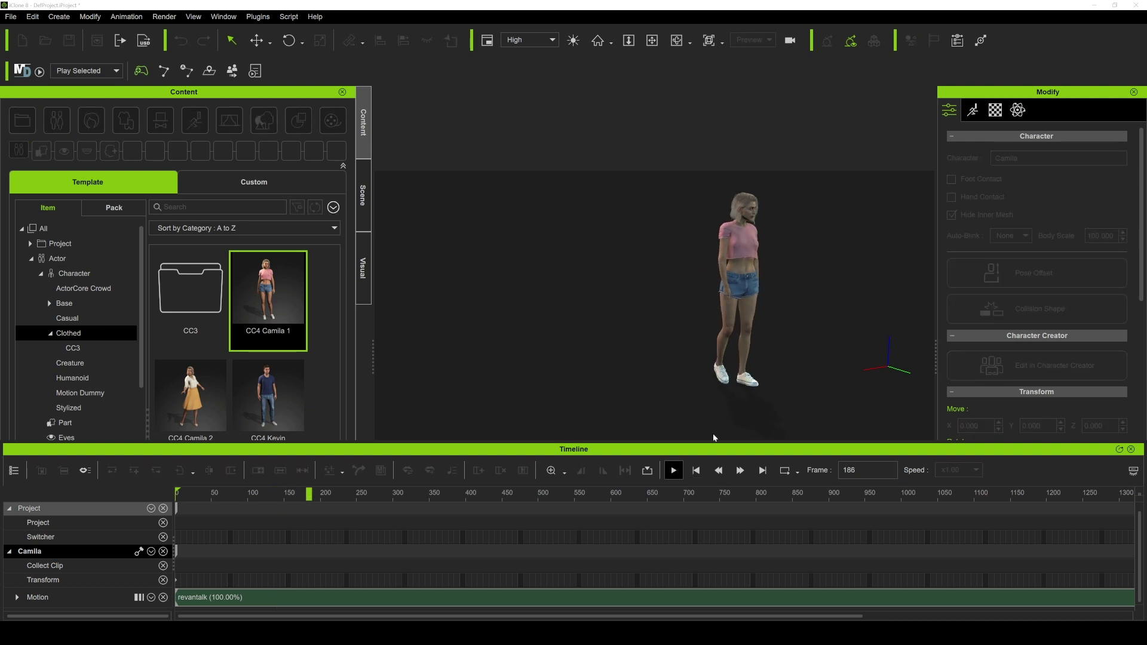
key(f)
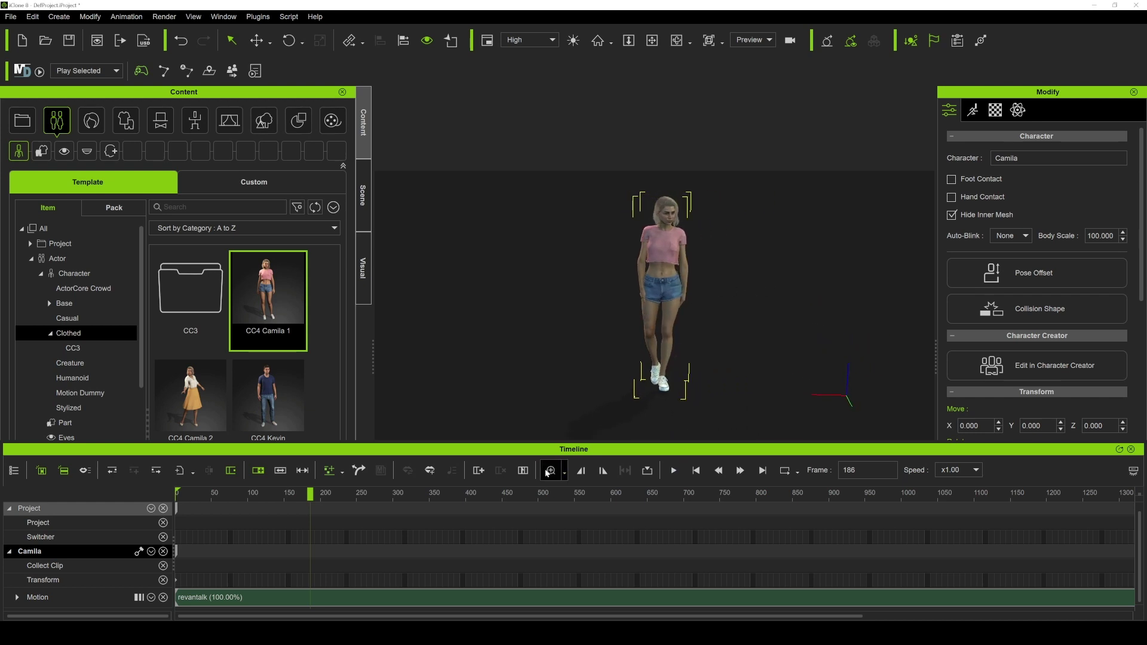
drag(431, 442, 433, 413)
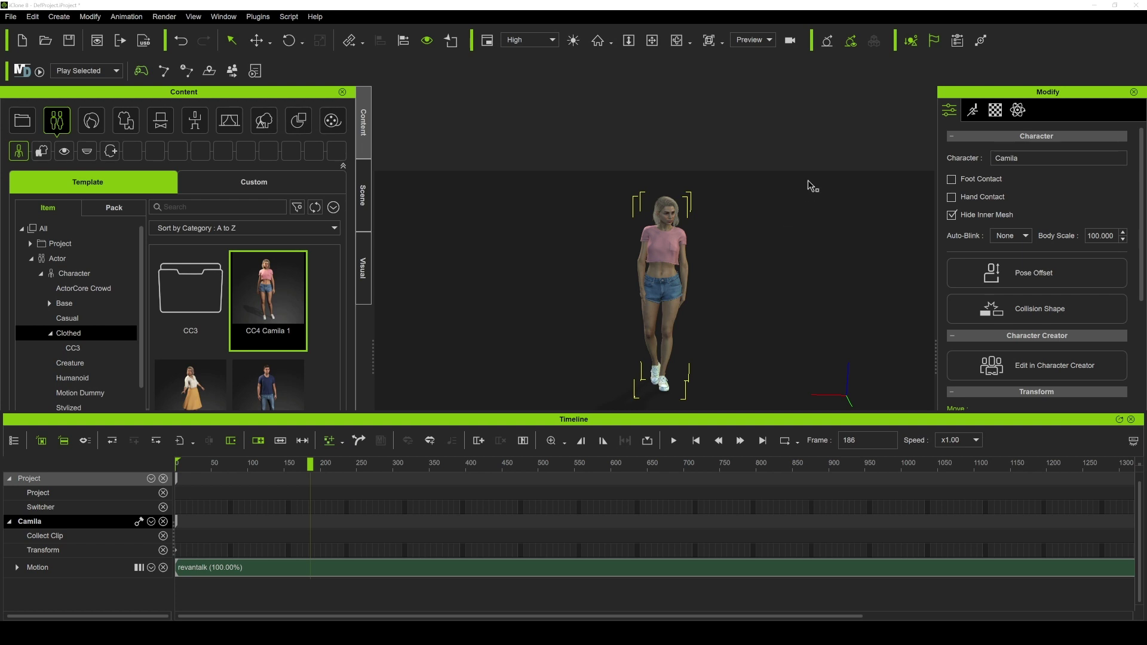
- In Edit Motion Layer, mirror-rotate Camila's left shoulder outward so both arms open, then scrub to review
click(972, 109)
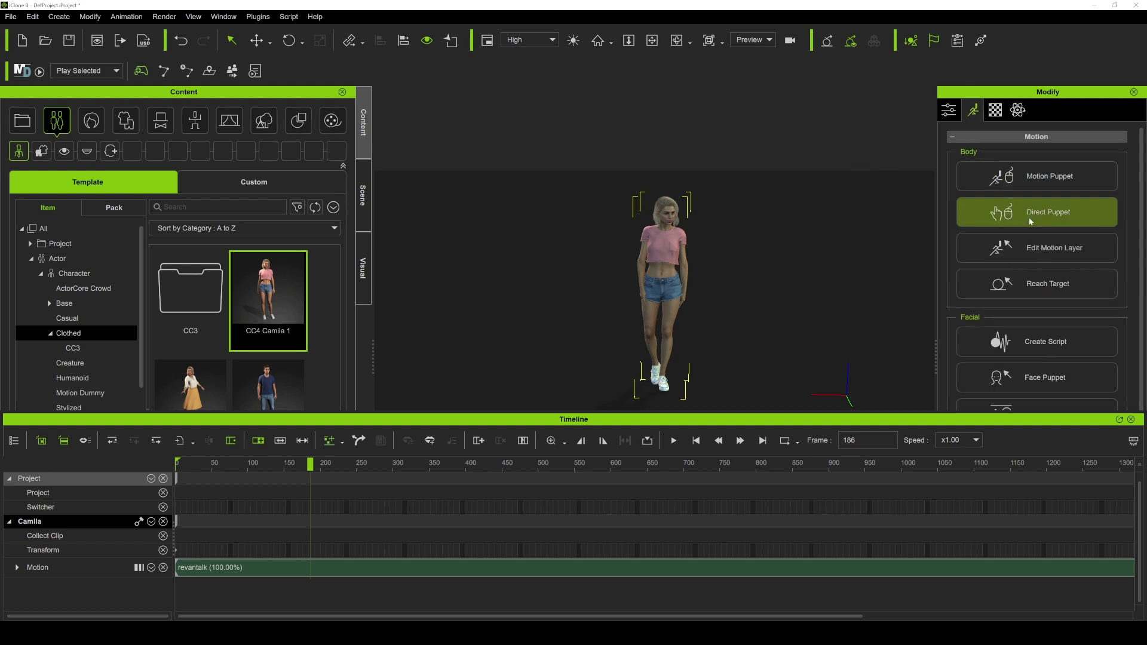
click(1047, 249)
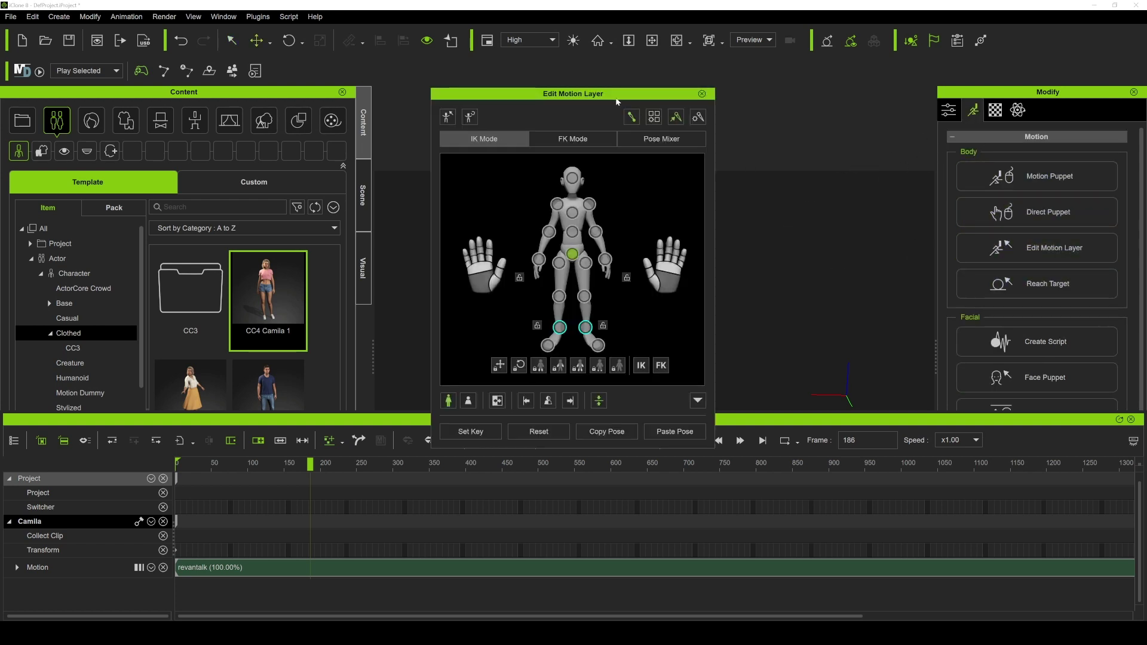
drag(621, 98, 383, 113)
scroll(728, 291, up, 3)
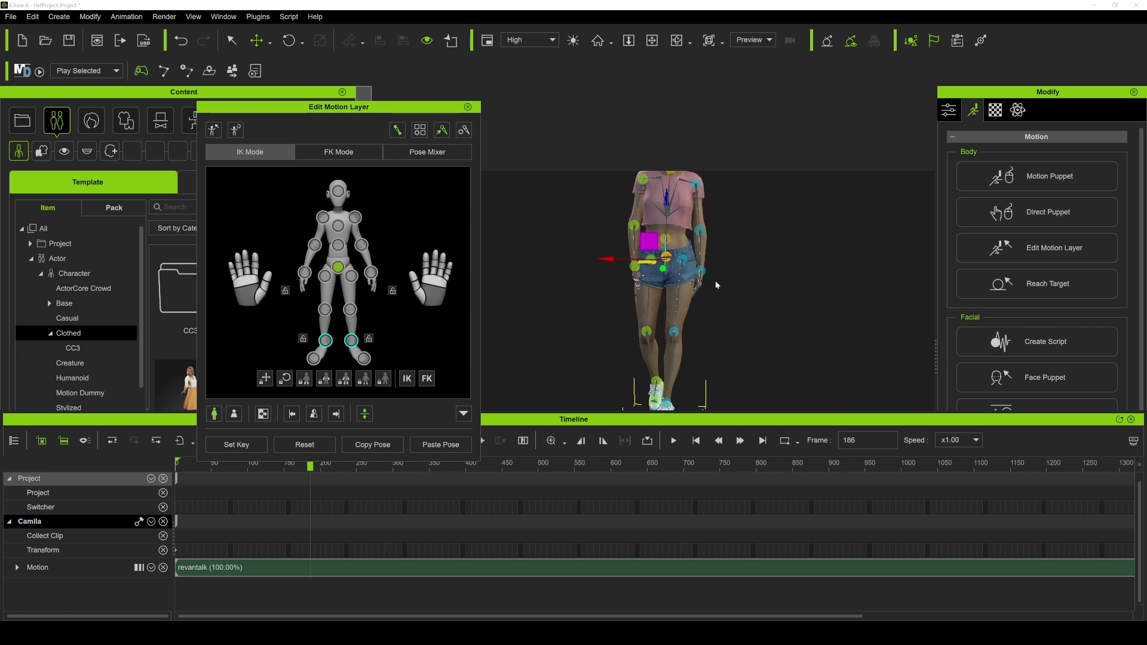
click(322, 218)
key(ctrl+z)
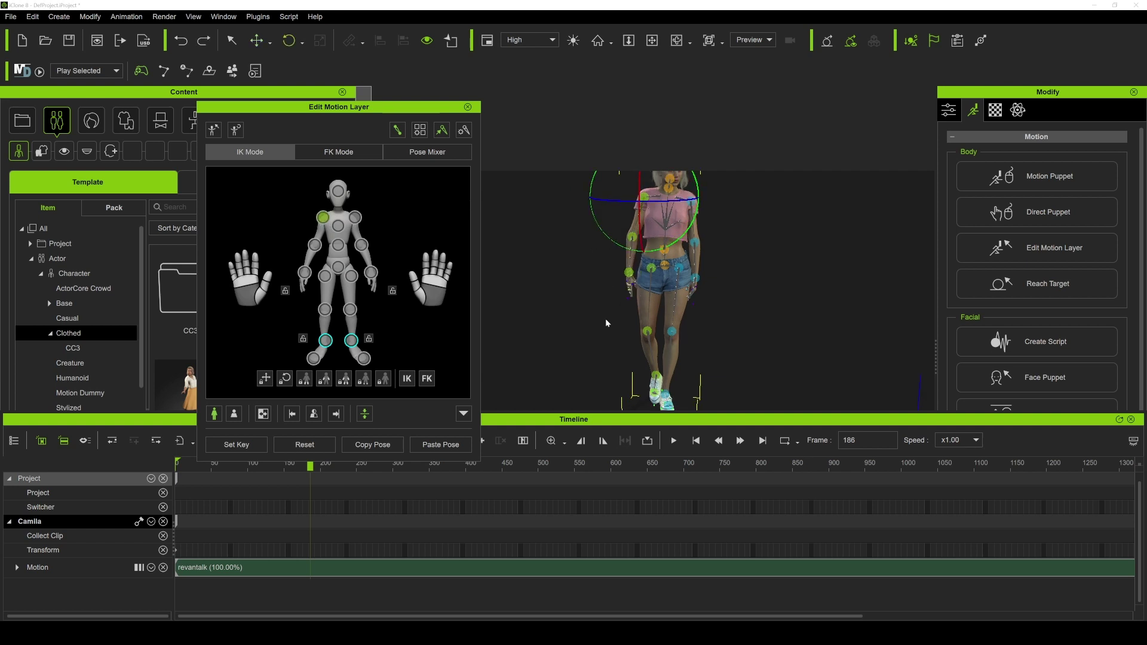
click(263, 414)
drag(600, 223, 597, 223)
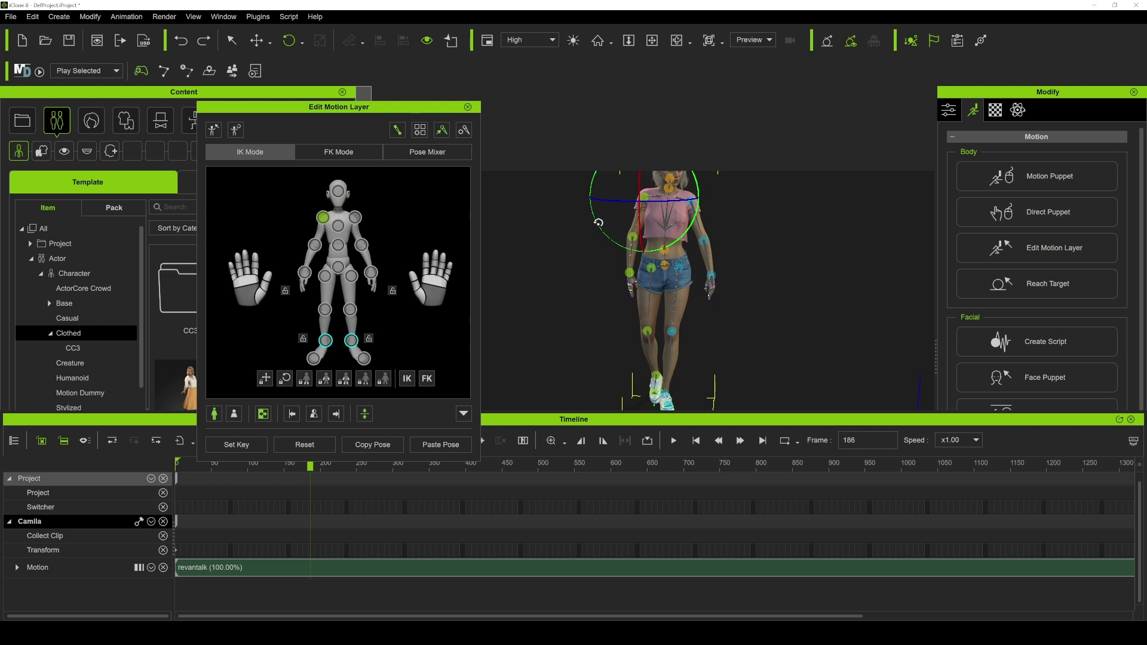
drag(310, 466, 449, 490)
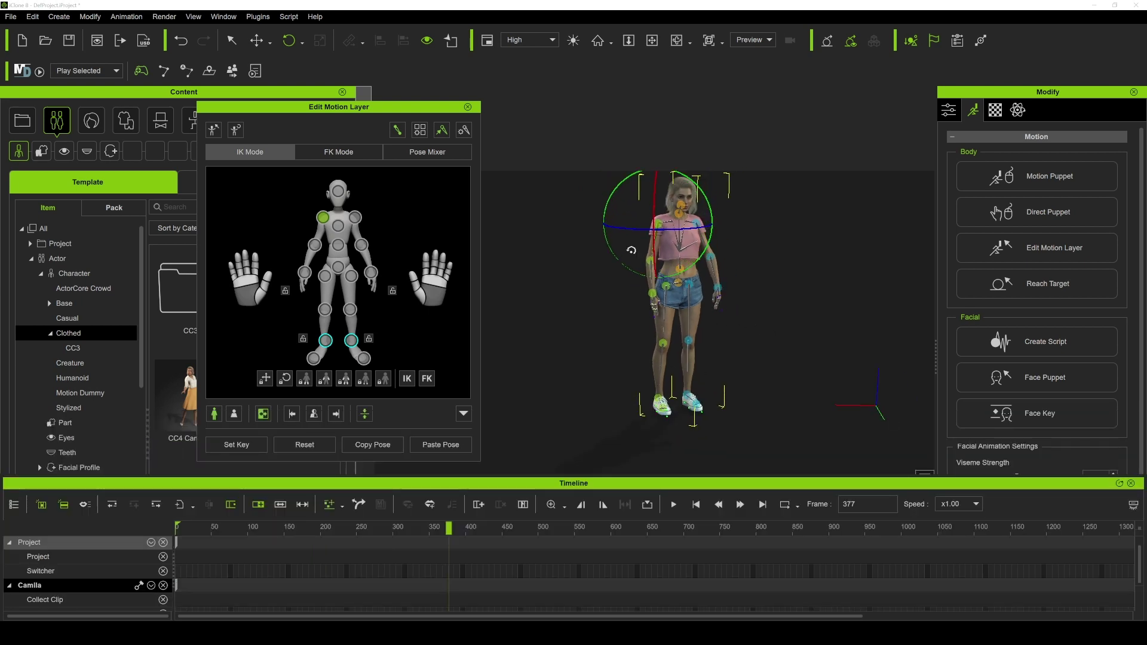
click(469, 107)
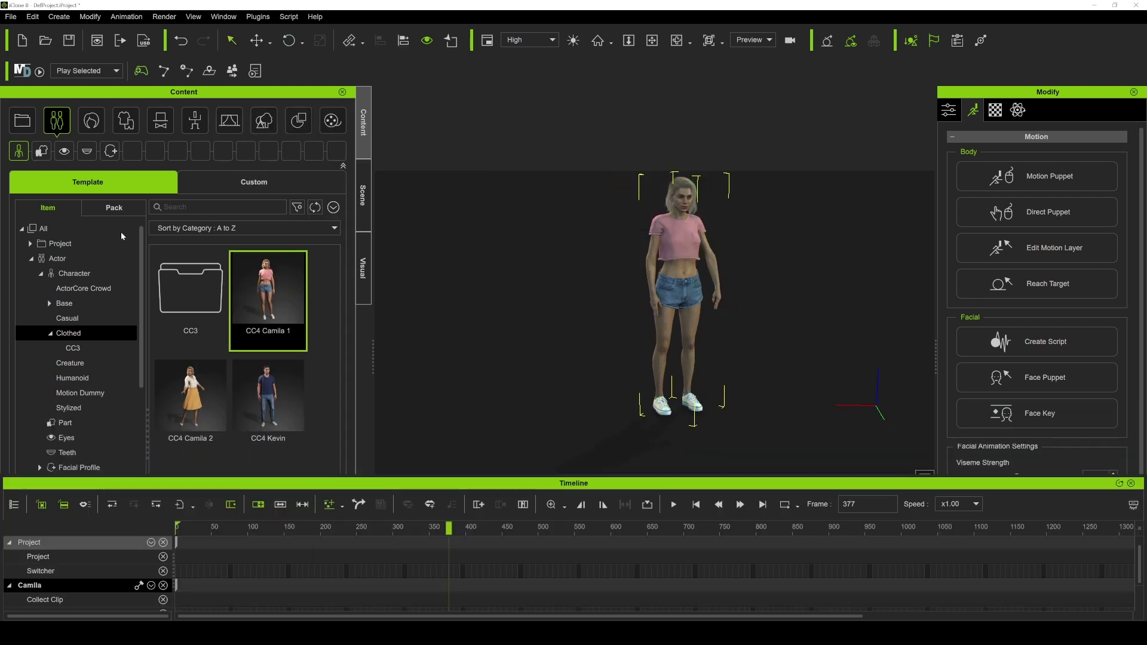
- Apply the Caress_A hand gesture from the Animation library's Gesture folder to Camila
click(192, 123)
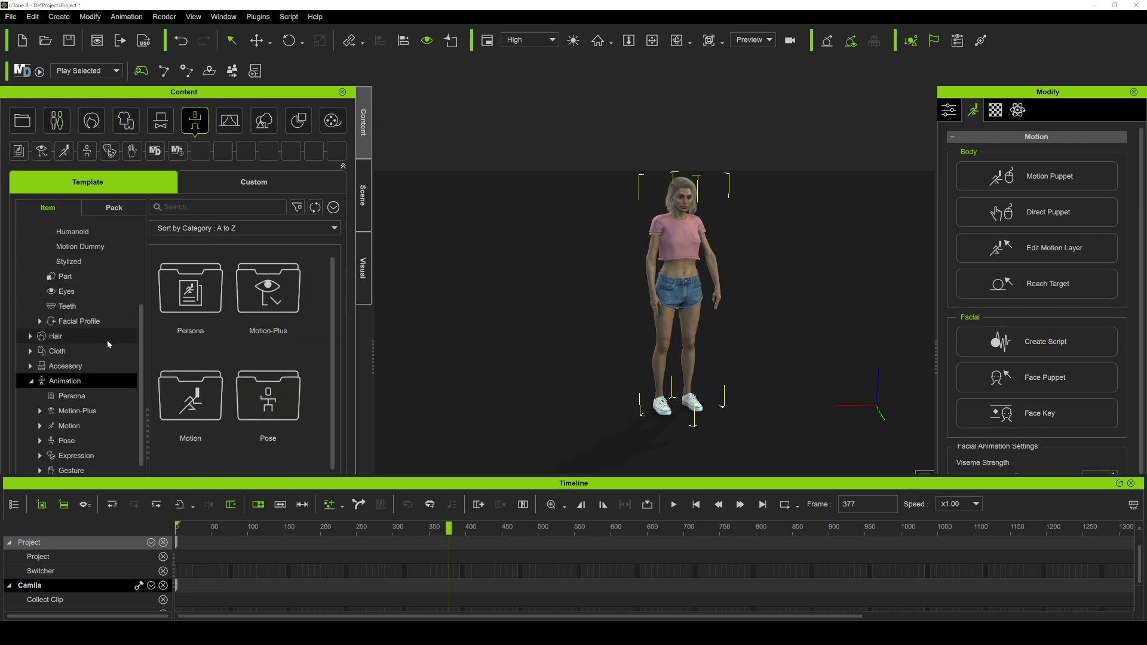
scroll(98, 418, down, 1)
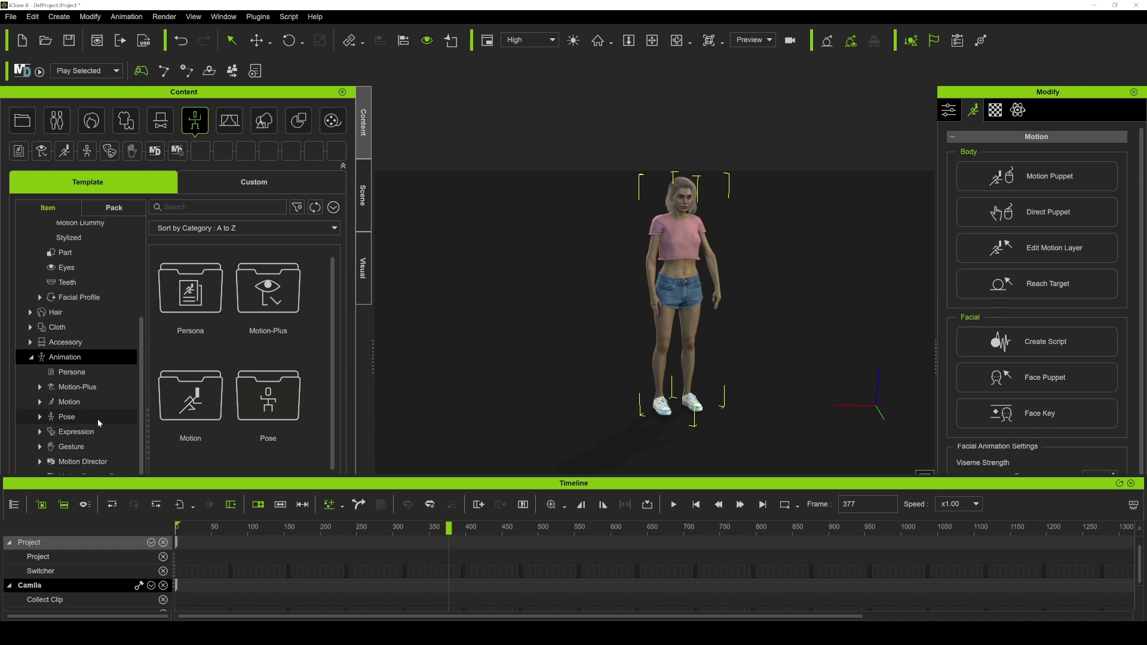
click(70, 446)
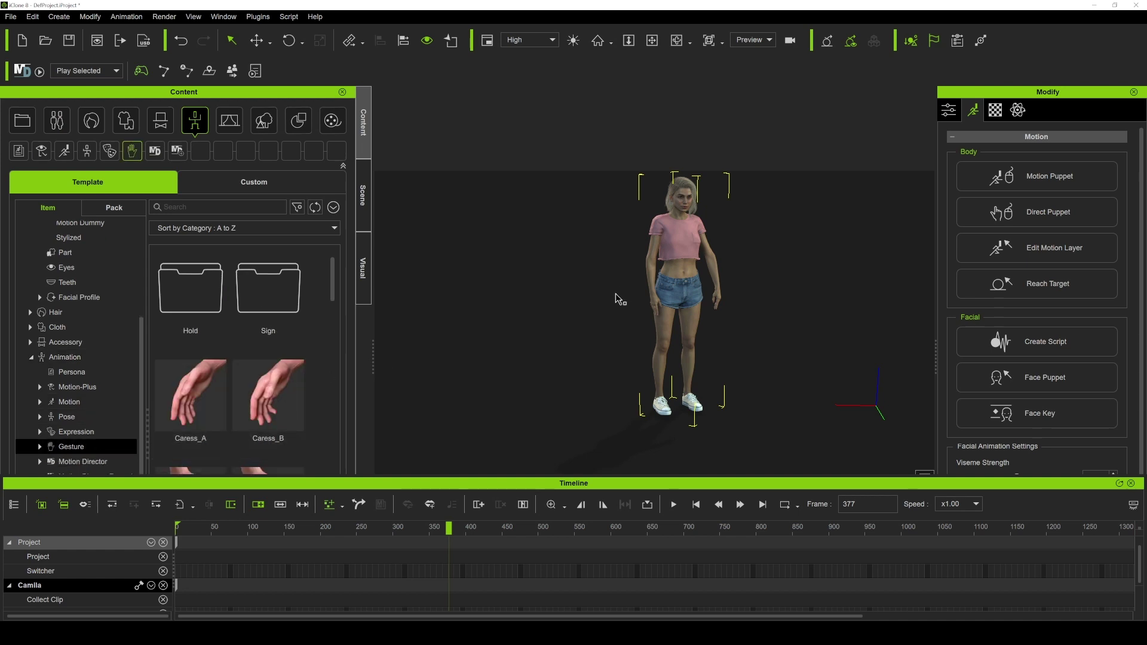
double_click(210, 395)
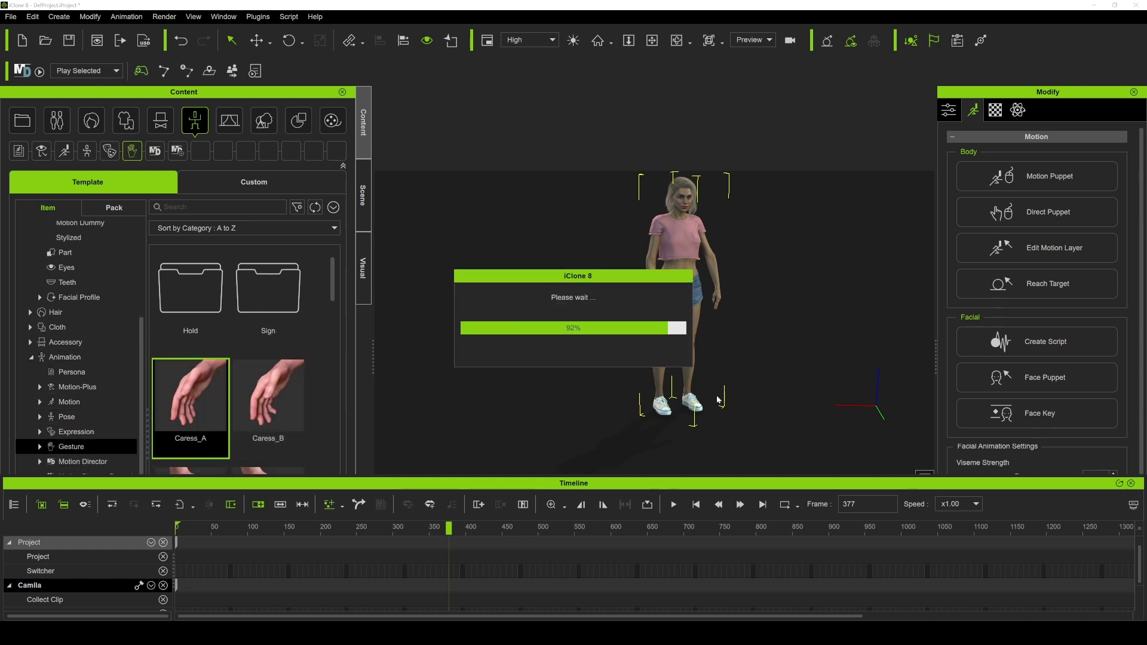
- Preview Caress_A in playback, then replace it with the Female_A hand gesture
click(214, 530)
key(space)
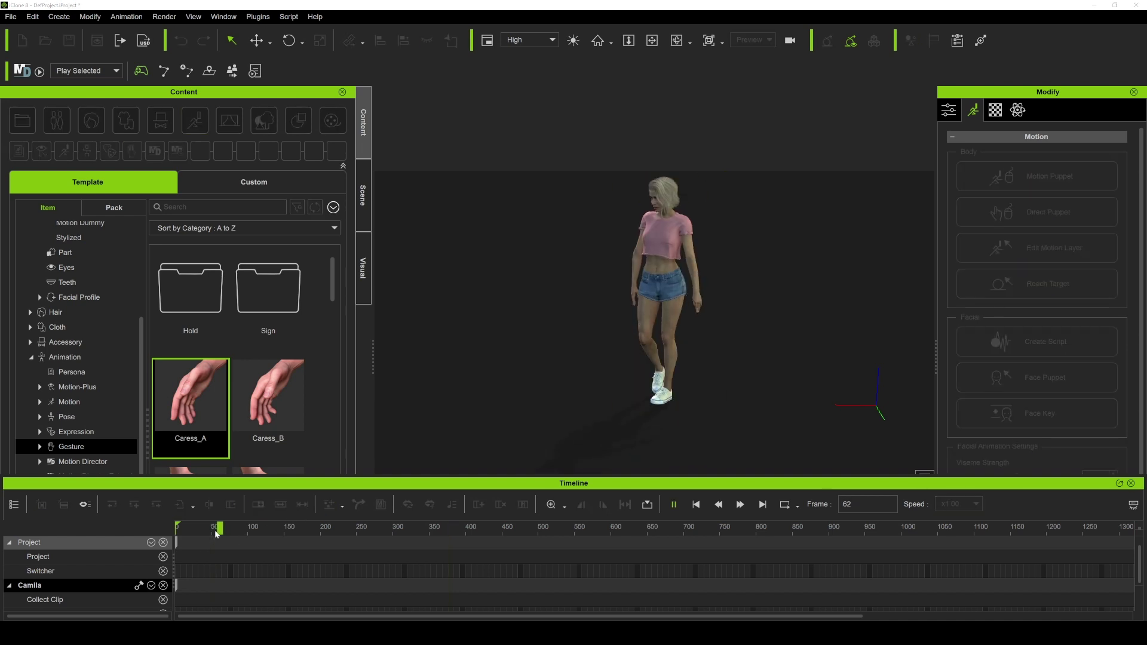
key(space)
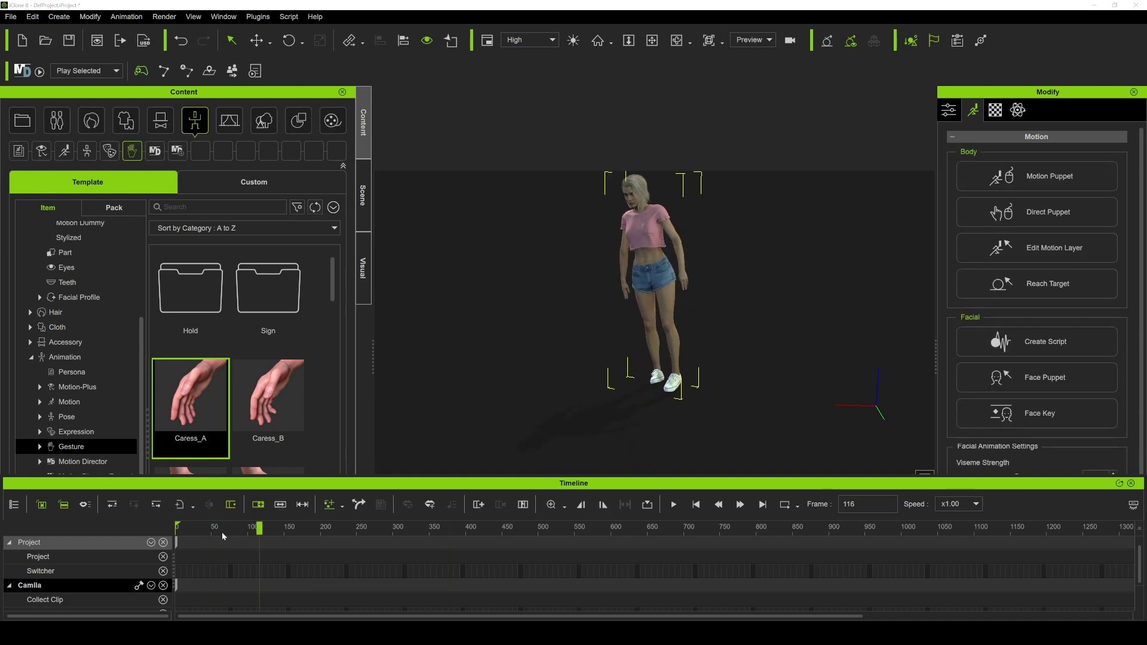
key(space)
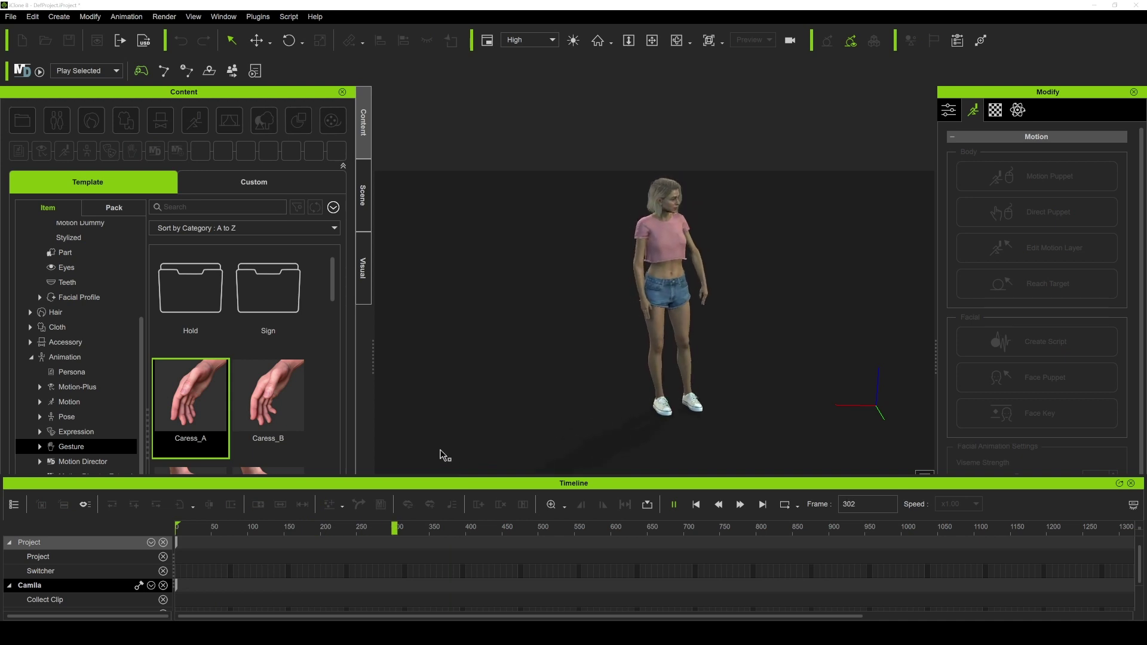
key(space)
scroll(303, 414, down, 3)
double_click(269, 397)
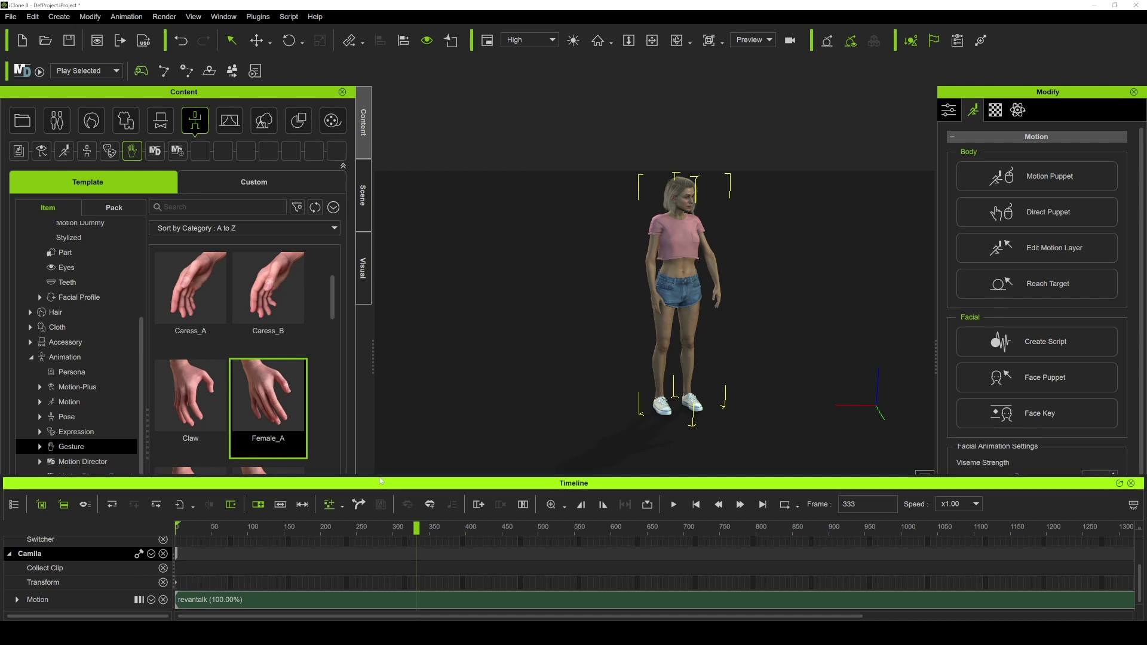
- Expand Camila's Motion track and drag the Gesture key earlier to about frame 260
drag(380, 475, 380, 410)
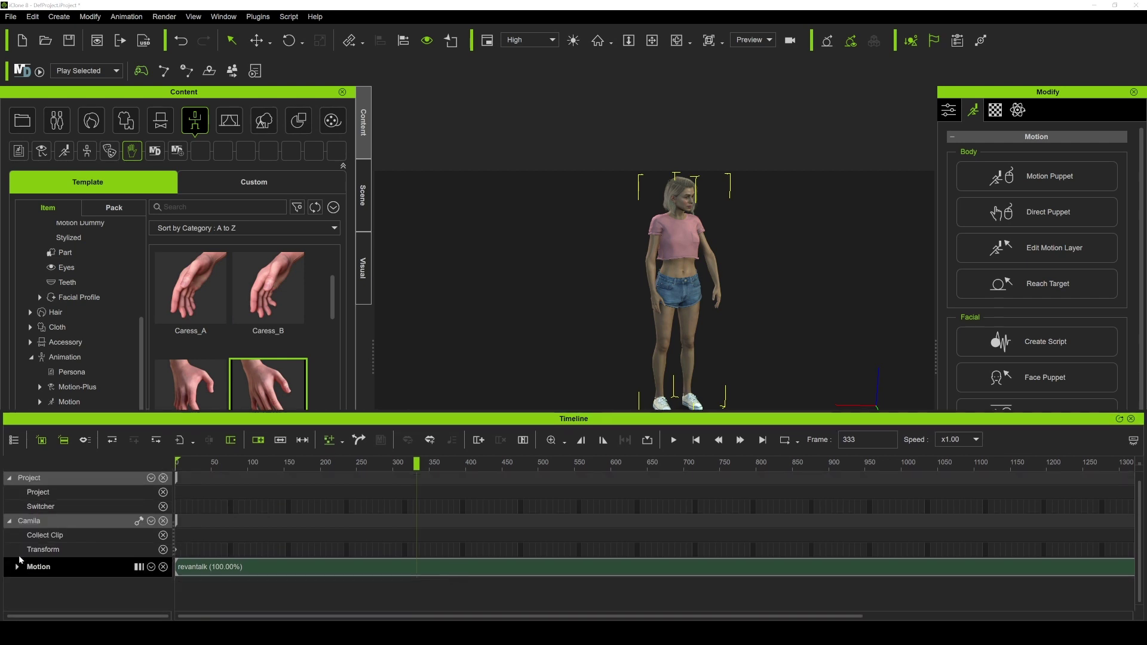
click(19, 554)
click(18, 566)
drag(416, 574, 367, 573)
- Play and scrub the animation to around frame 626 to check the new gesture timing
key(space)
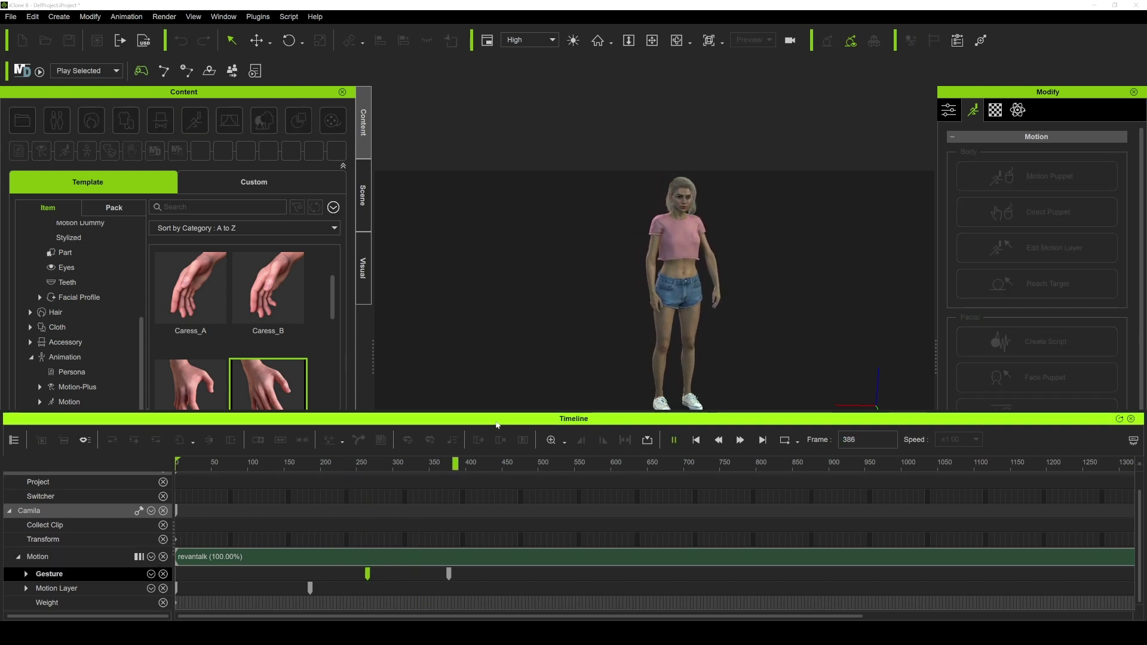
key(space)
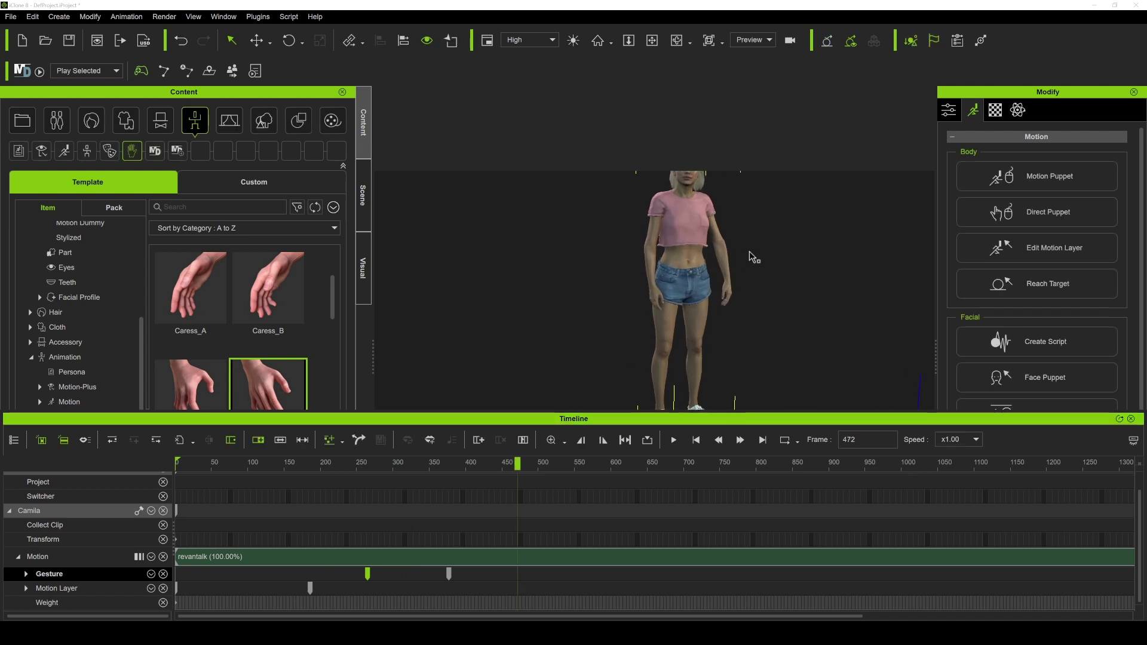
click(696, 268)
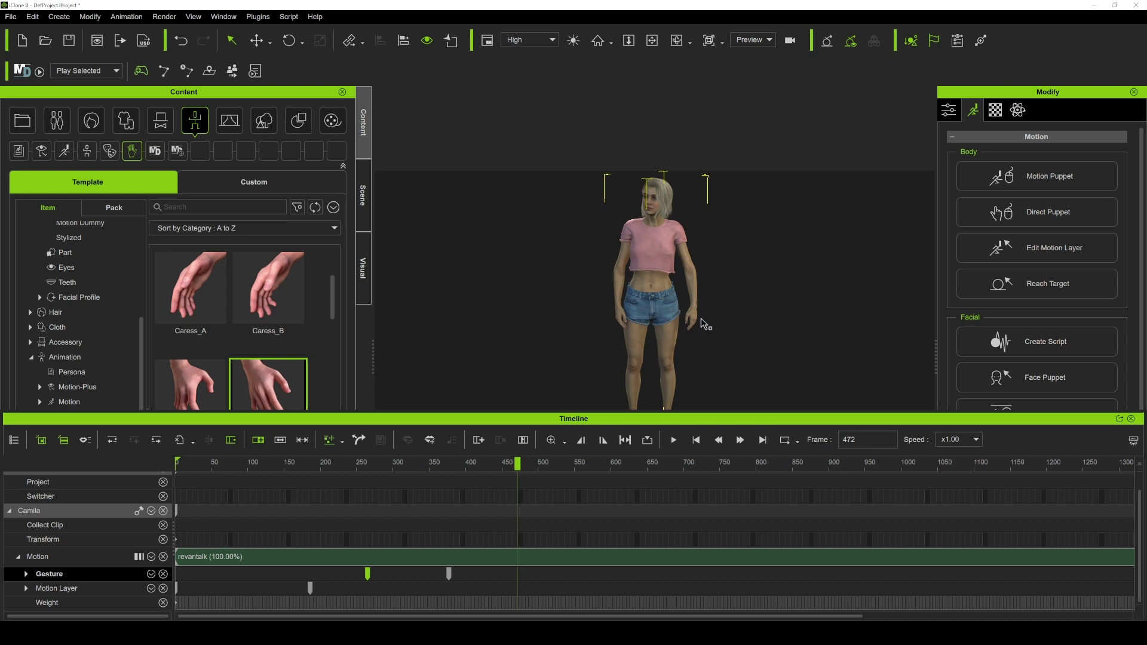
scroll(741, 334, down, 2)
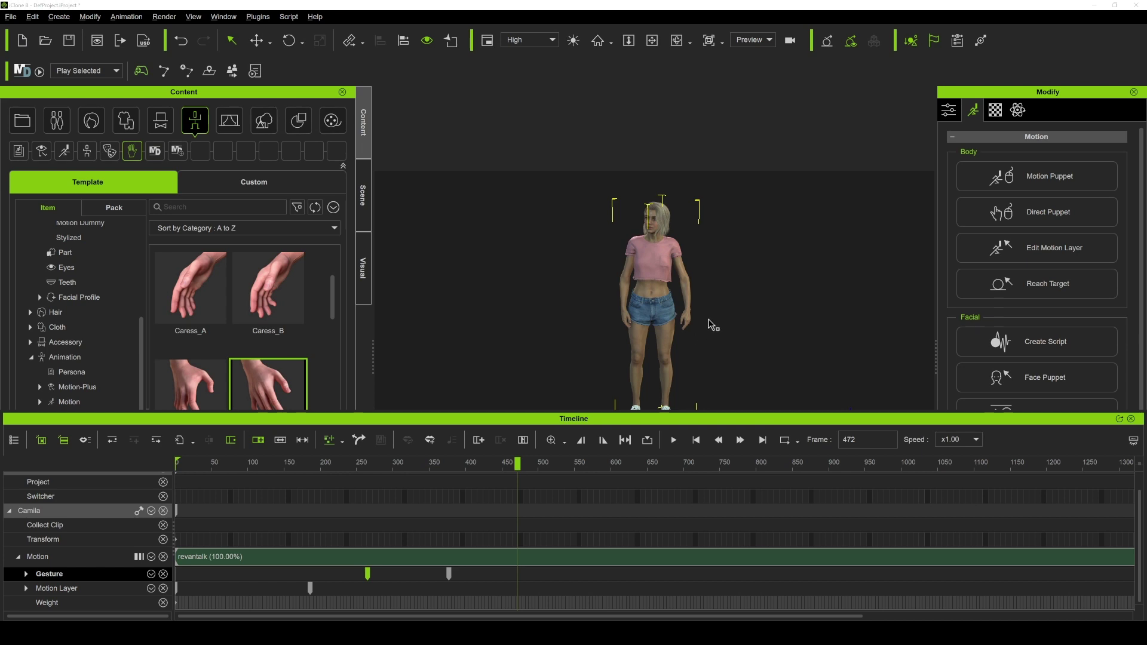
key(space)
drag(557, 464, 627, 469)
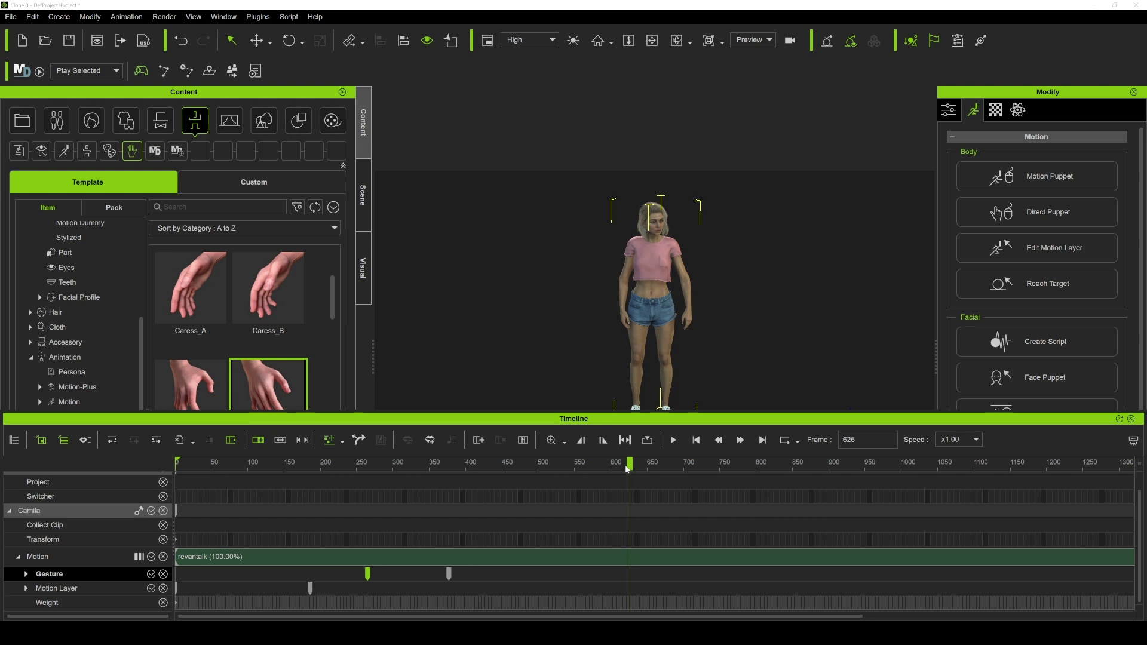